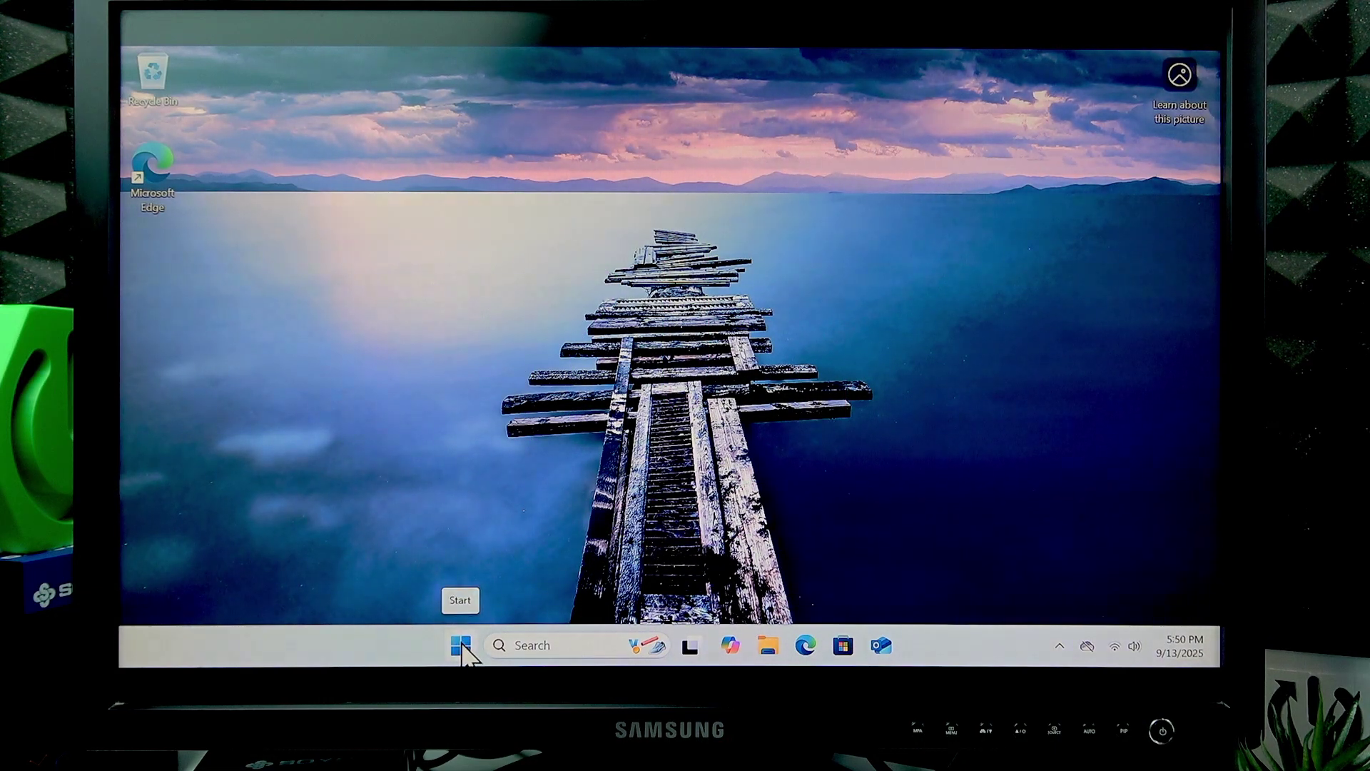
# Step: Launch Settings from Start, go to Windows Update and start a check for updates
pyautogui.click(460, 646)
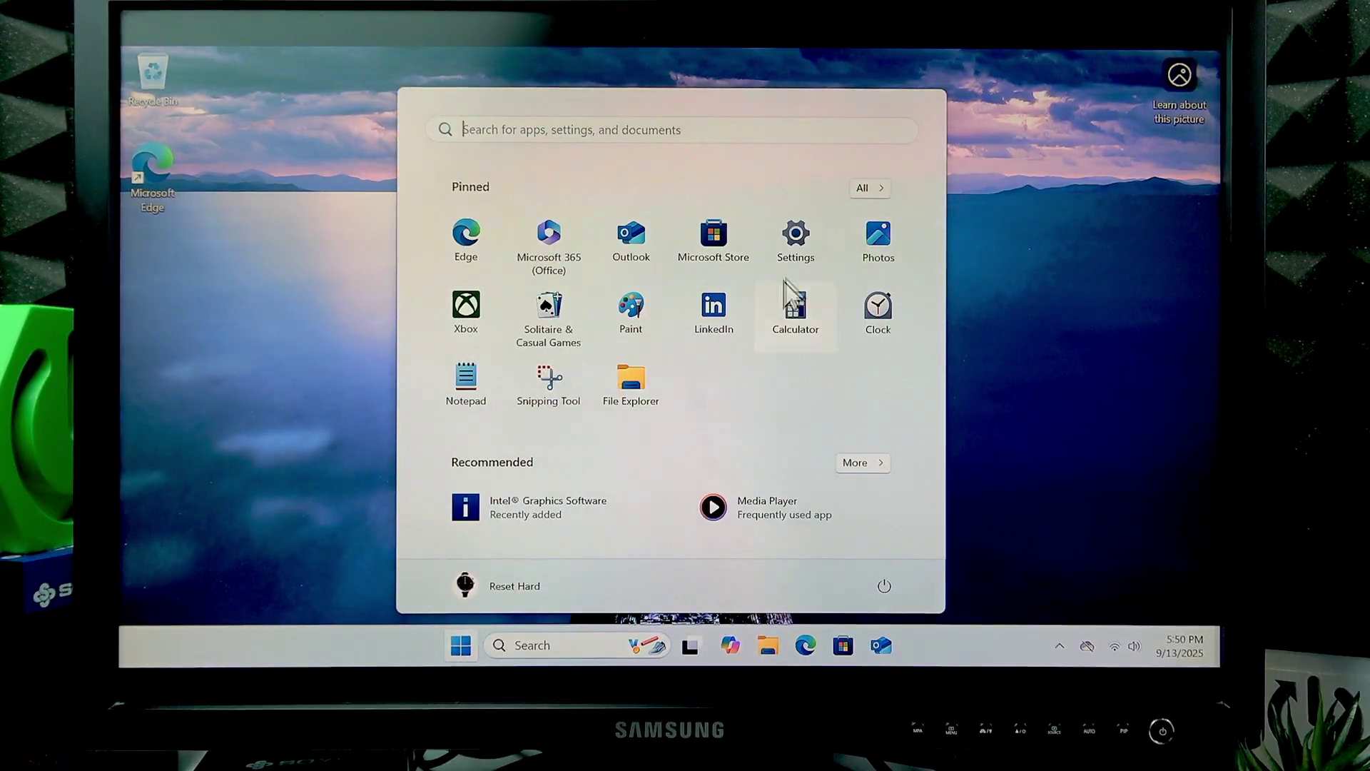
pyautogui.click(795, 242)
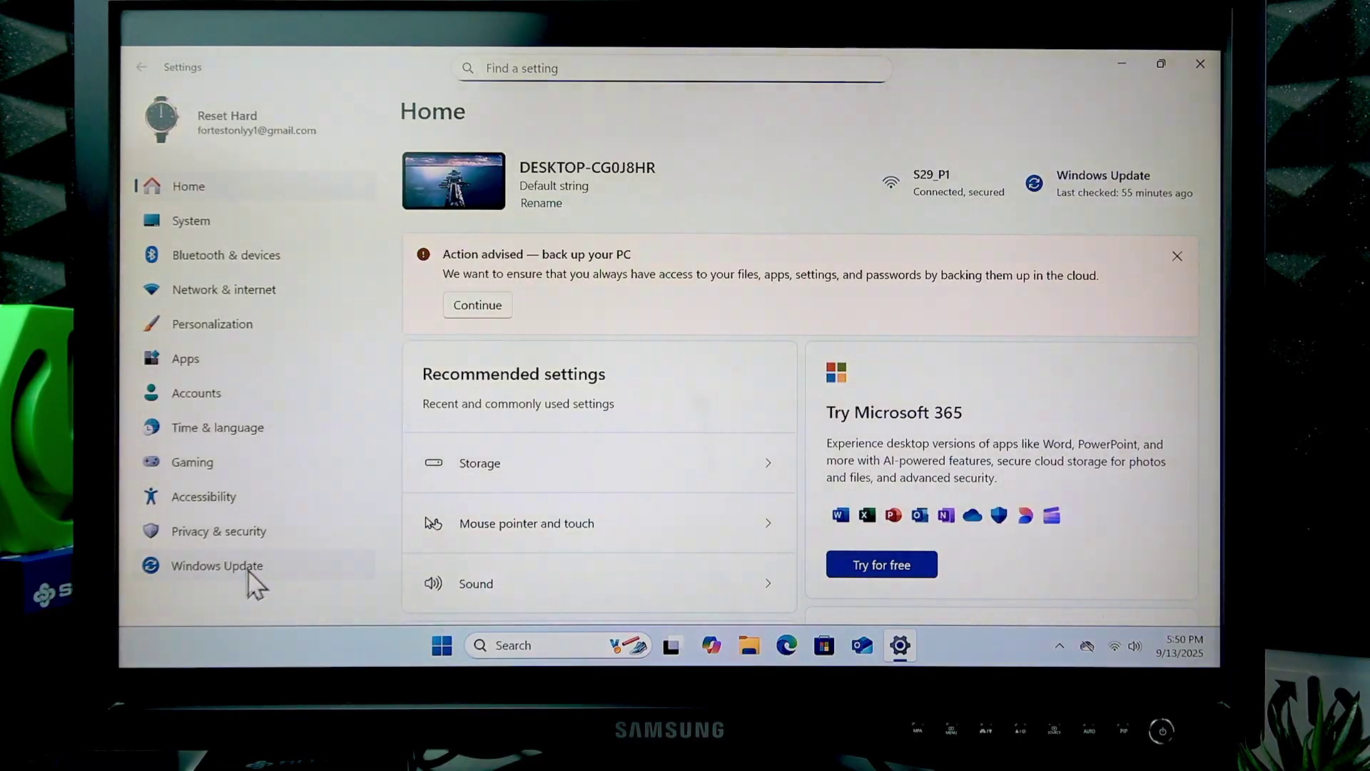
pyautogui.click(230, 568)
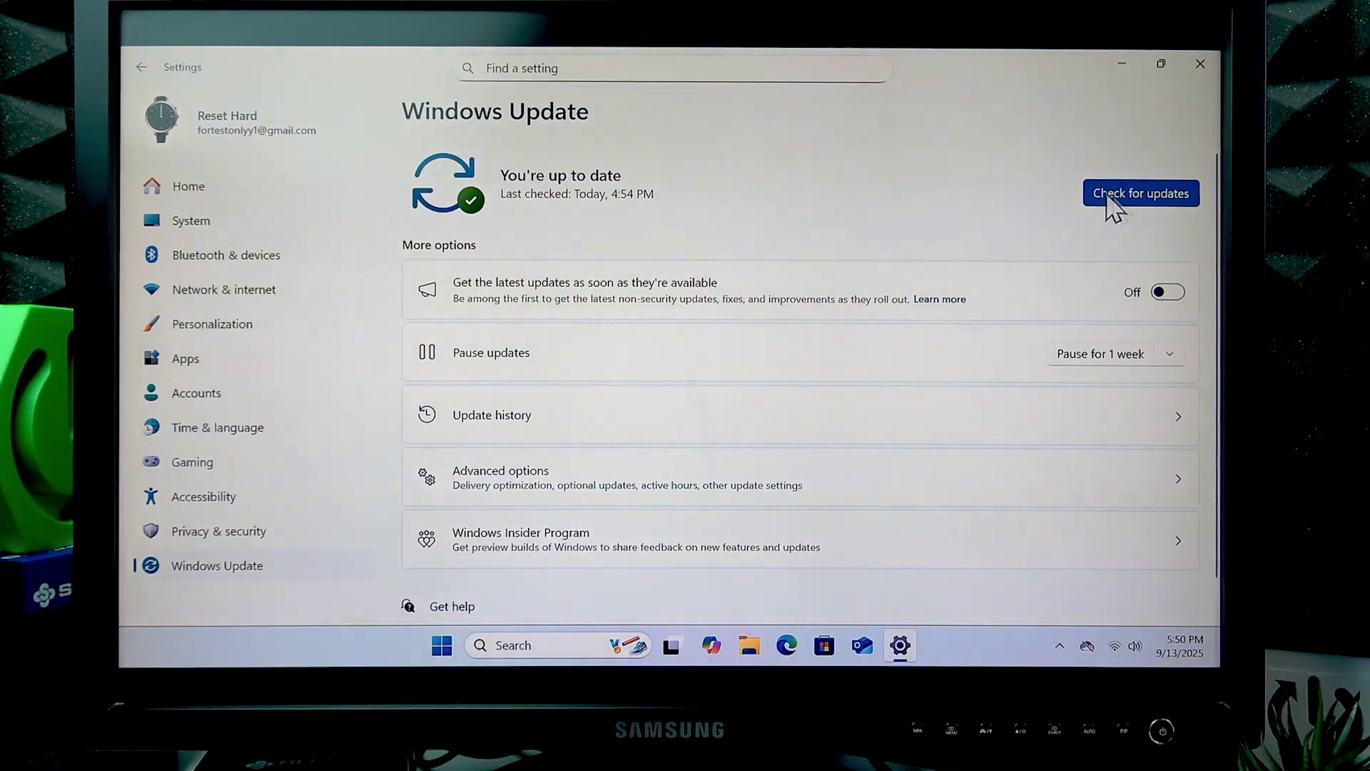
pyautogui.click(1122, 203)
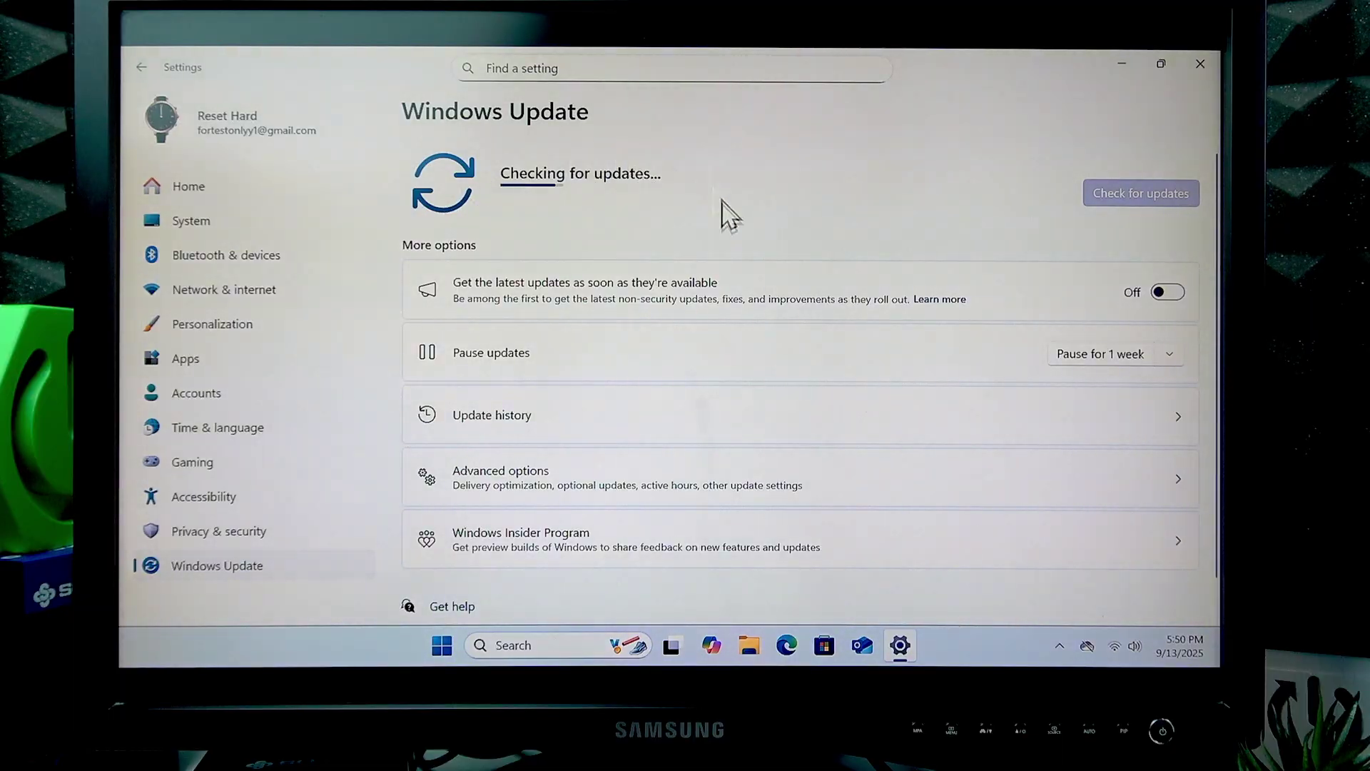
pyautogui.scroll(-1, 632, 196)
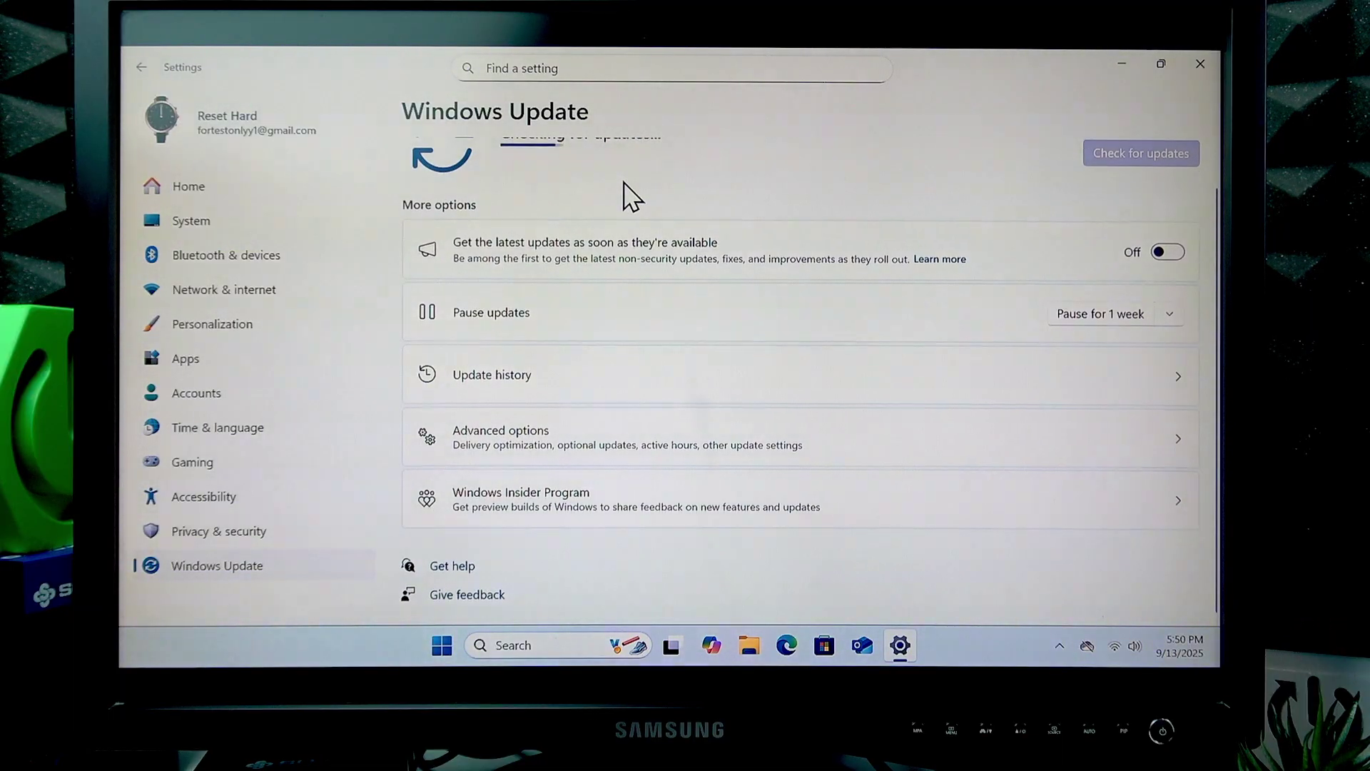
pyautogui.scroll(1, 632, 194)
pyautogui.scroll(-1, 546, 450)
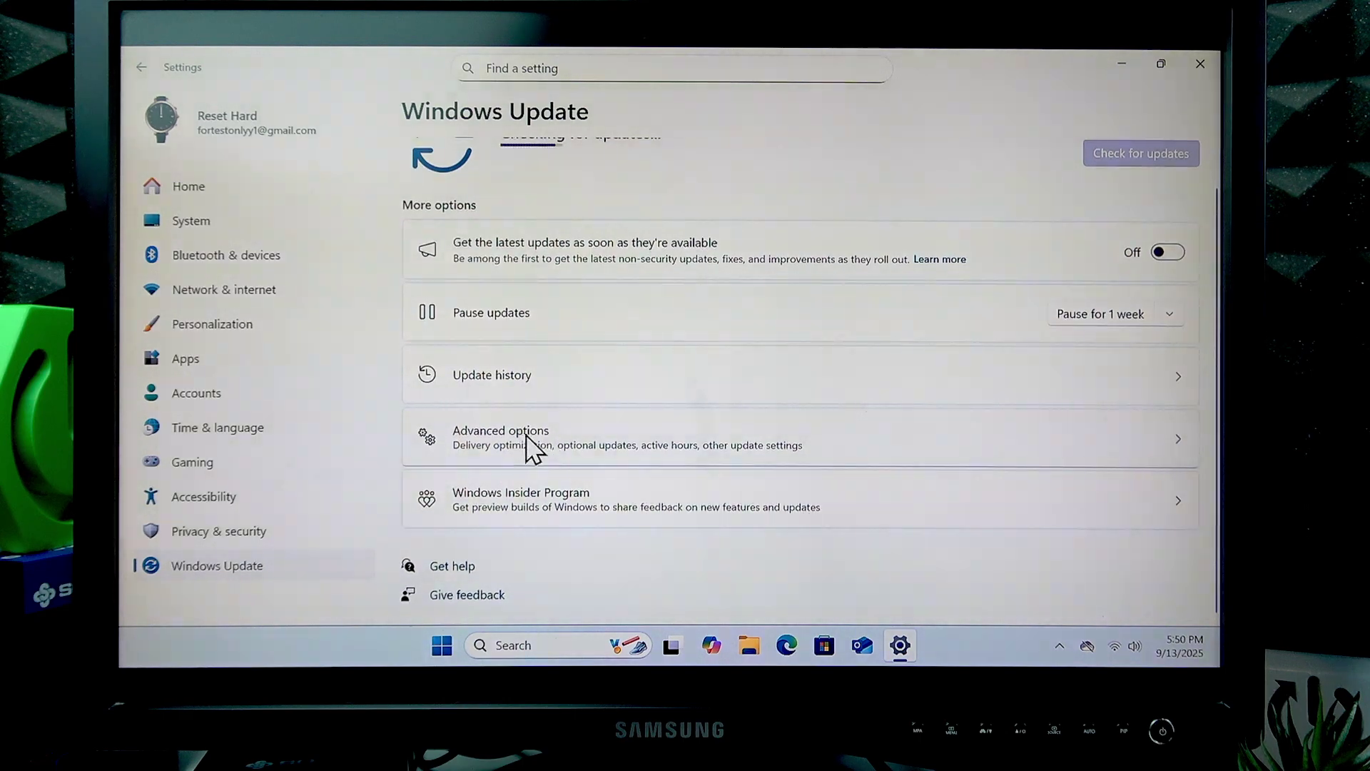
# Step: Select the Realtek USB and Intel display driver updates under Optional updates and install them
pyautogui.click(527, 439)
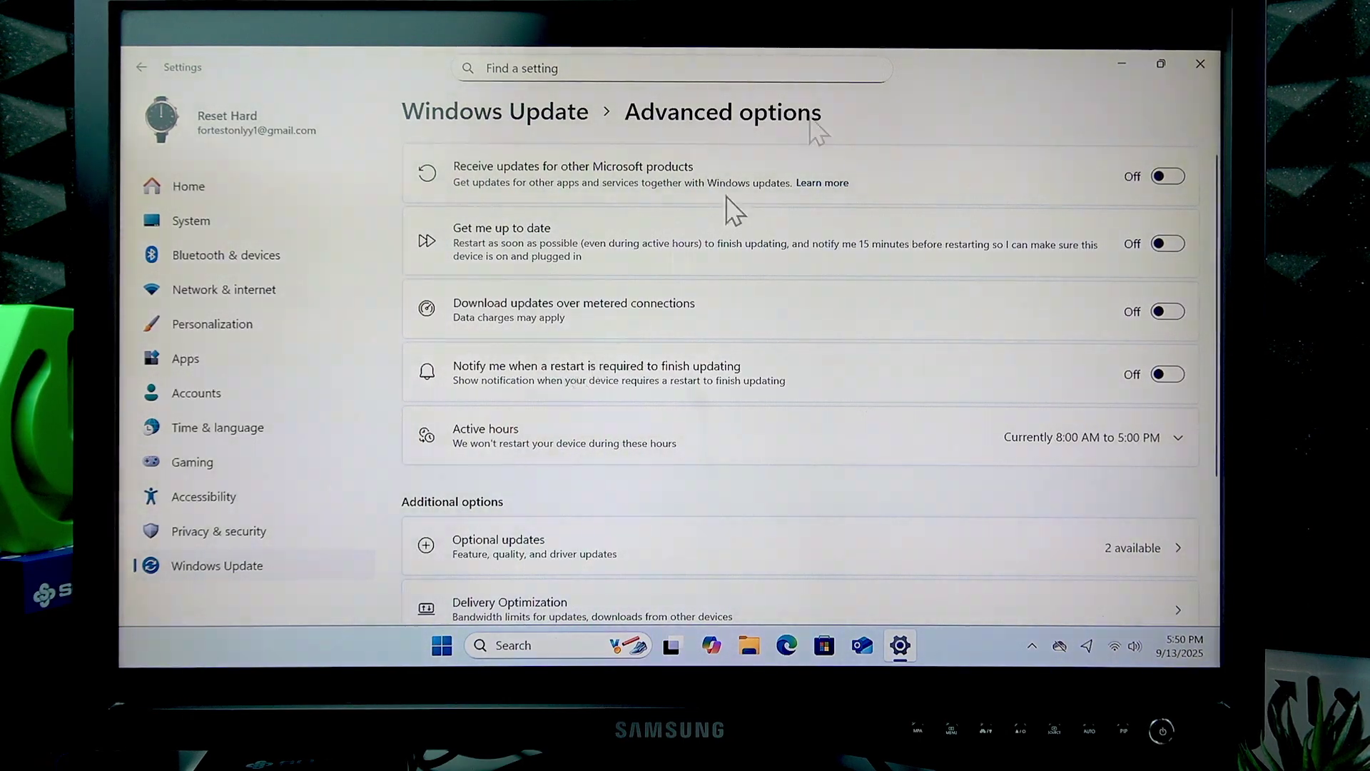
pyautogui.scroll(-3, 588, 407)
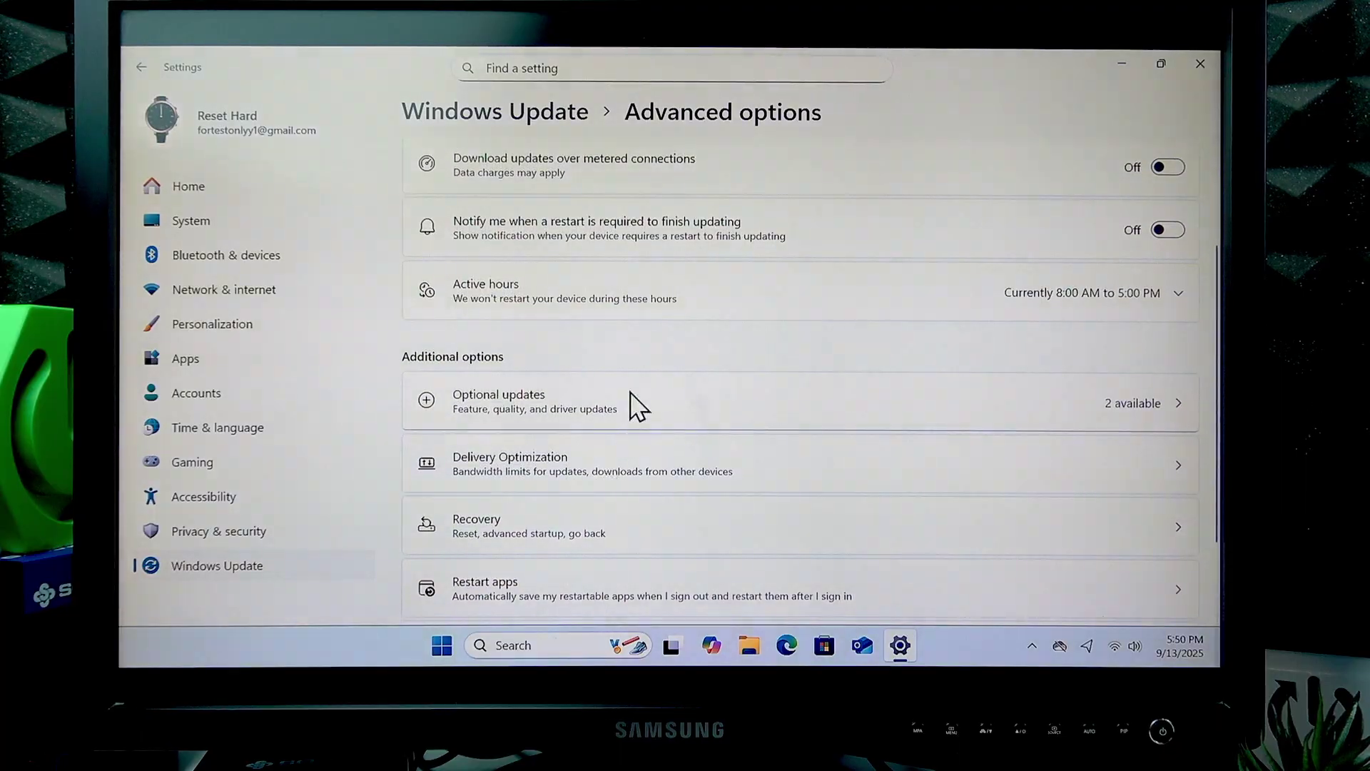
pyautogui.click(618, 411)
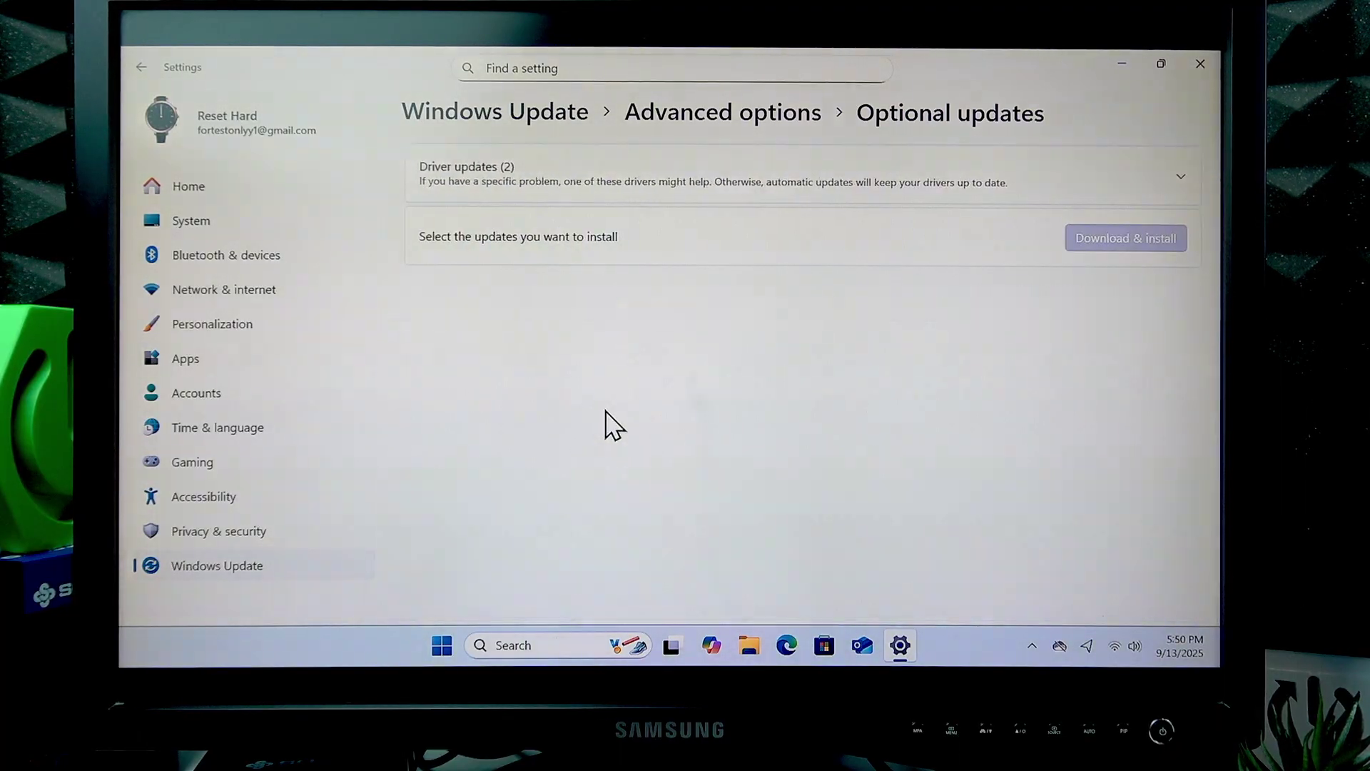
pyautogui.click(454, 181)
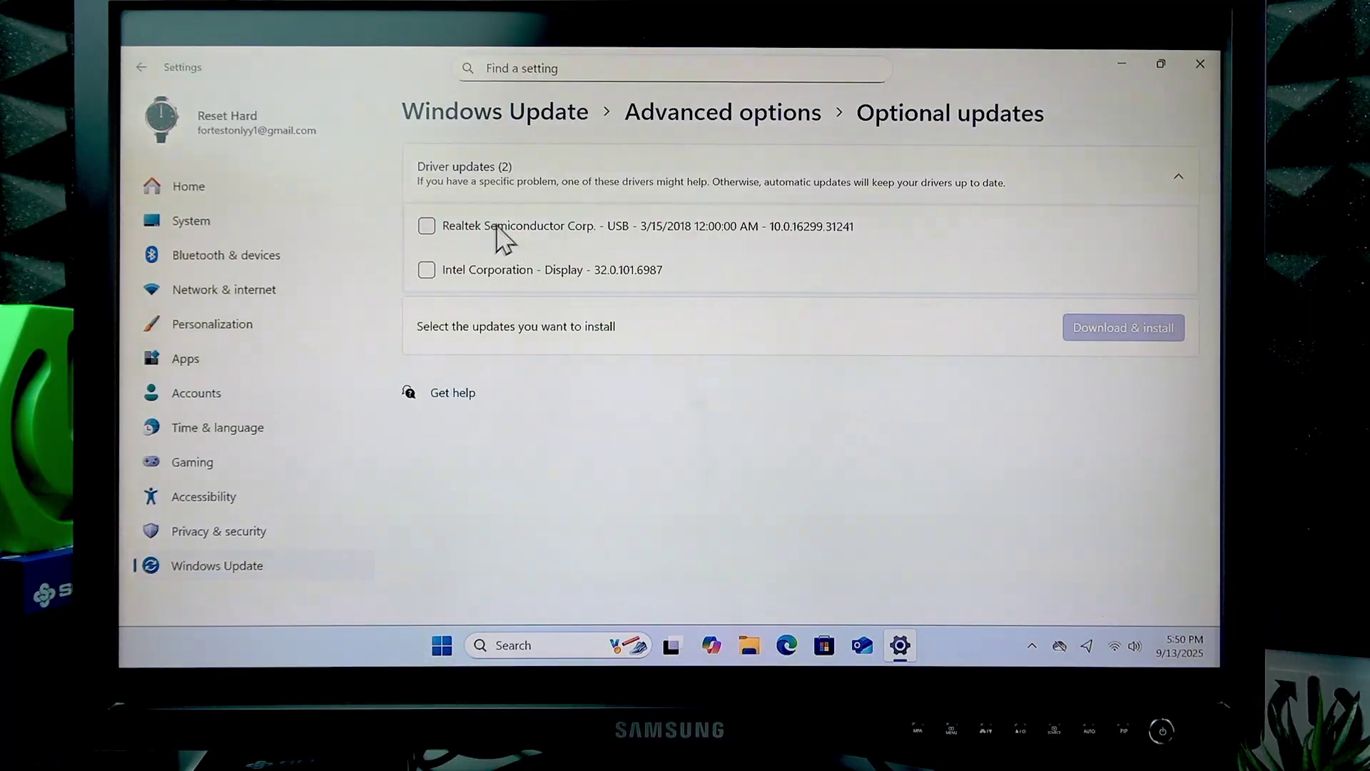
pyautogui.click(427, 228)
pyautogui.click(427, 270)
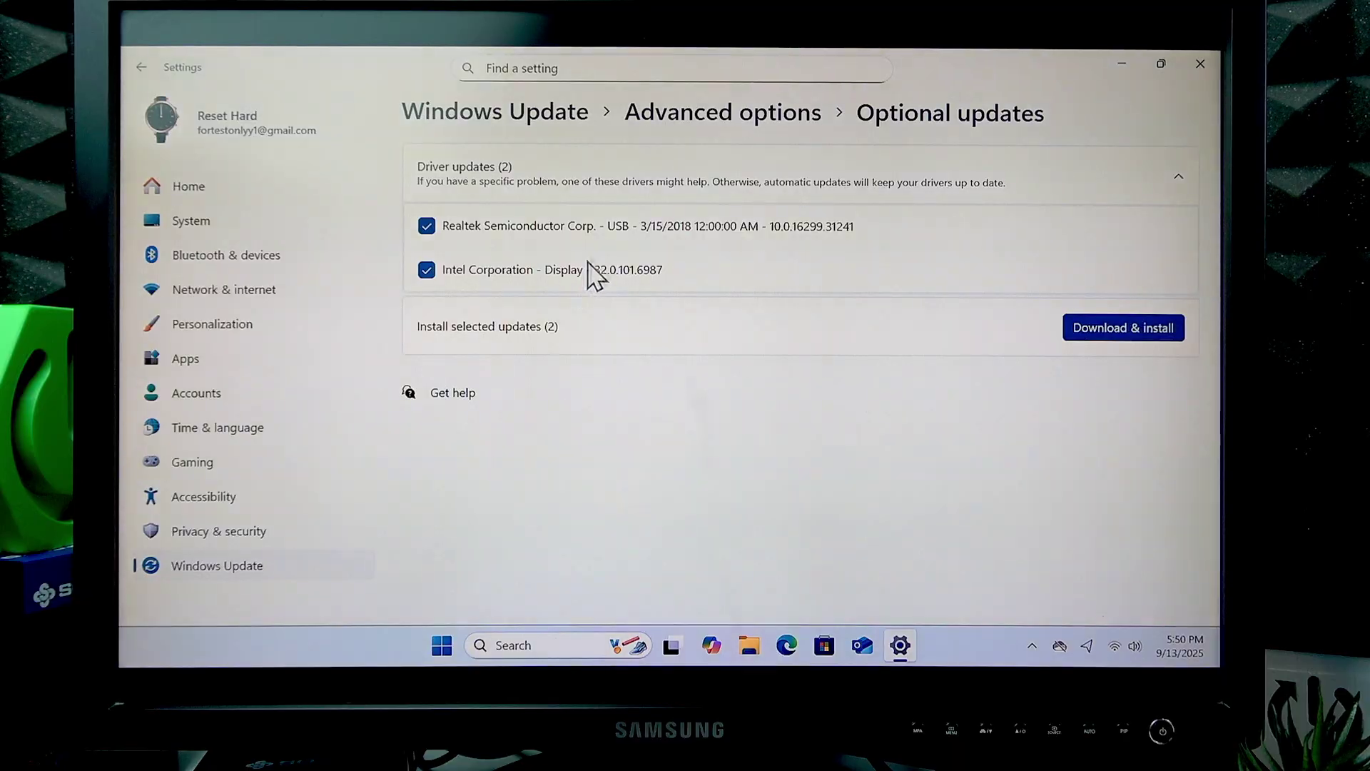
pyautogui.click(1156, 328)
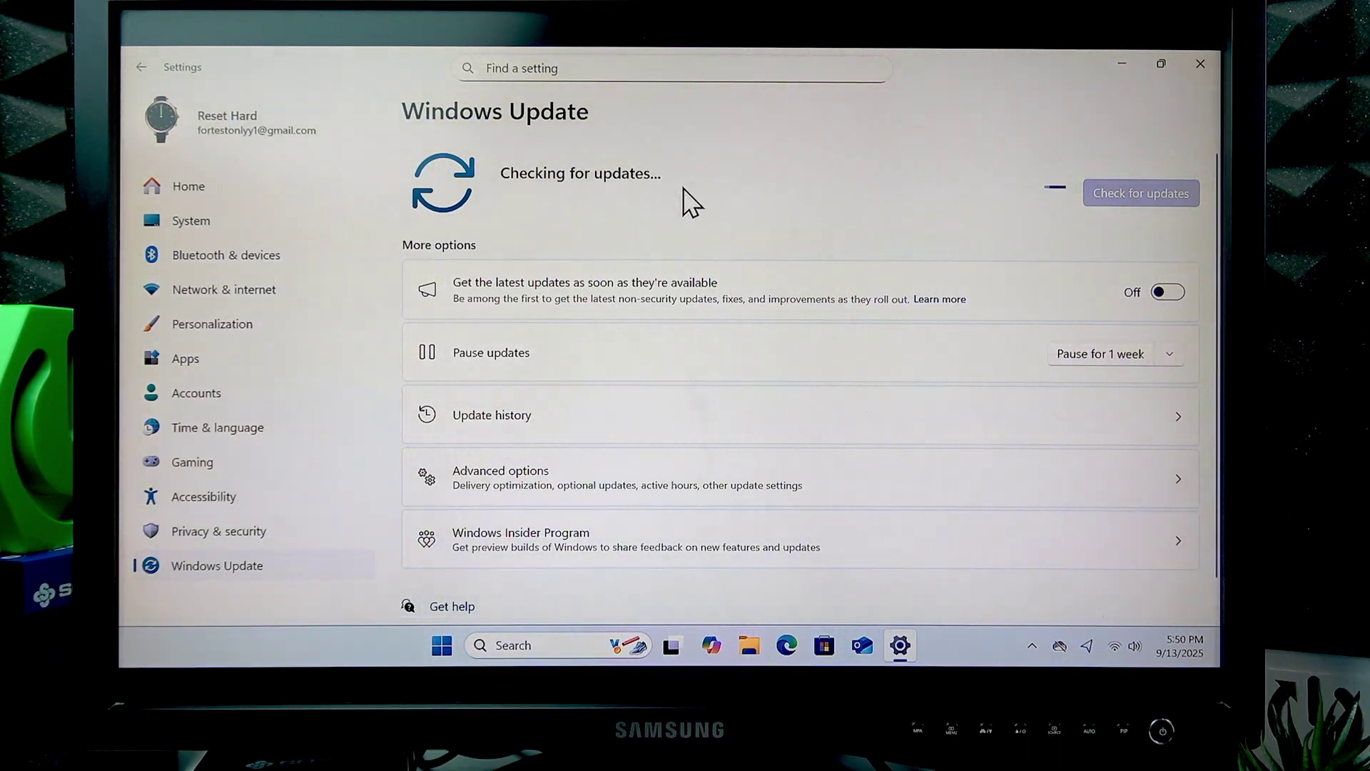
pyautogui.scroll(-1, 686, 257)
pyautogui.scroll(1, 678, 269)
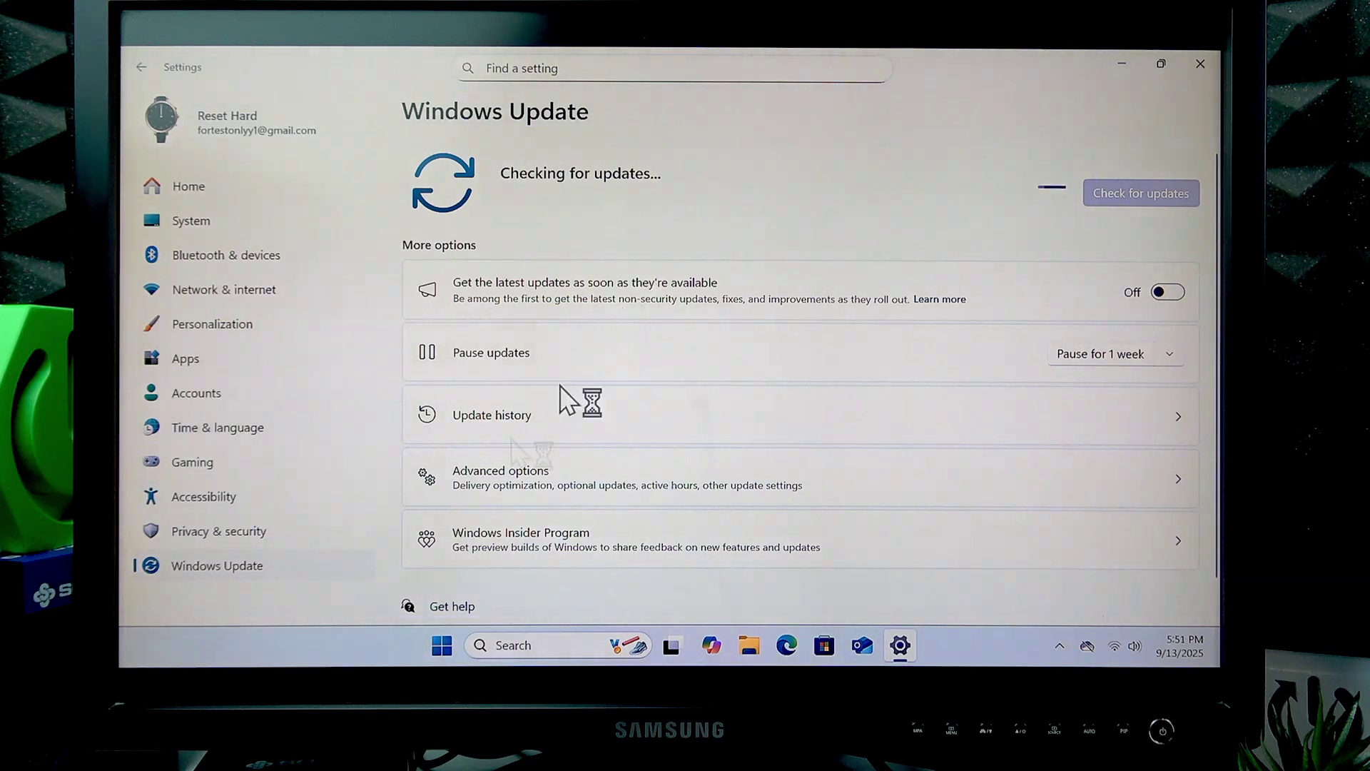
# Step: Dismiss the Start power menu without restarting and let the driver updates finish
pyautogui.click(441, 645)
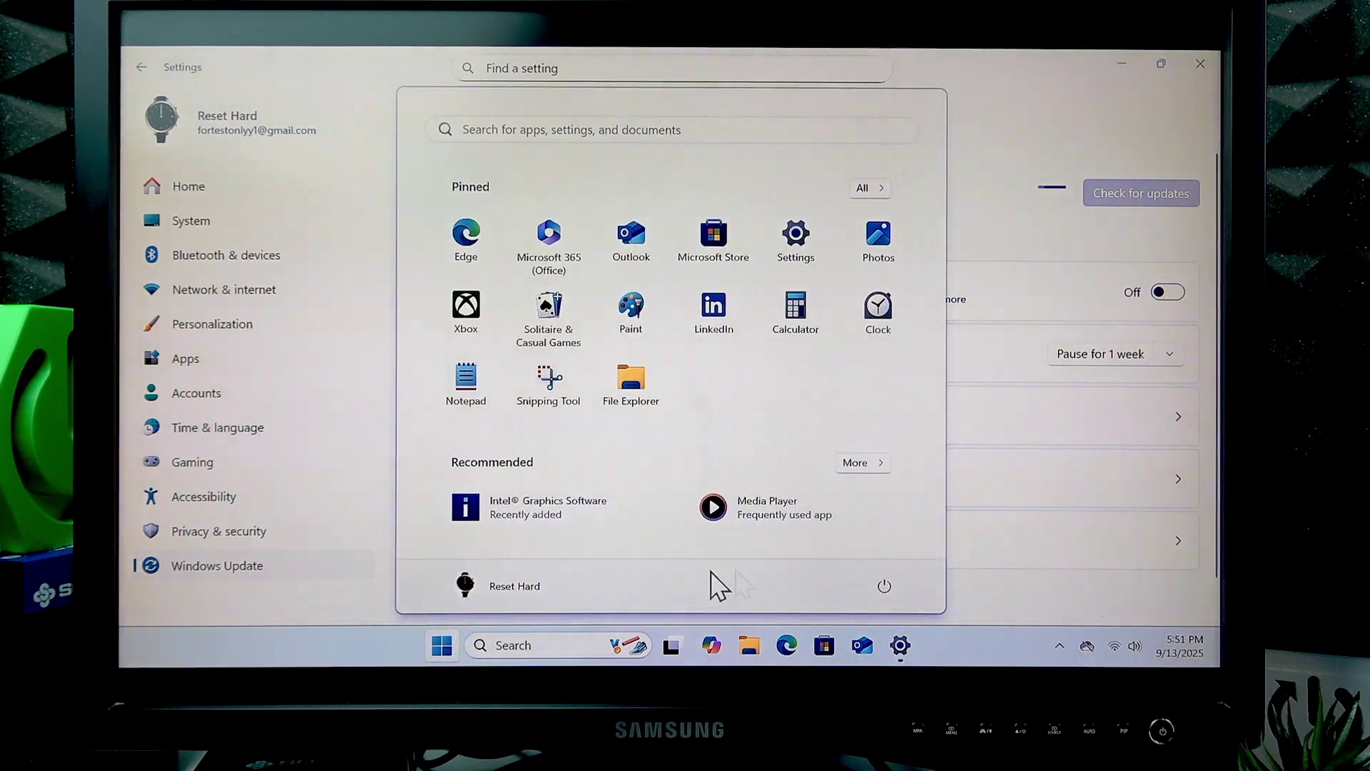
pyautogui.click(885, 586)
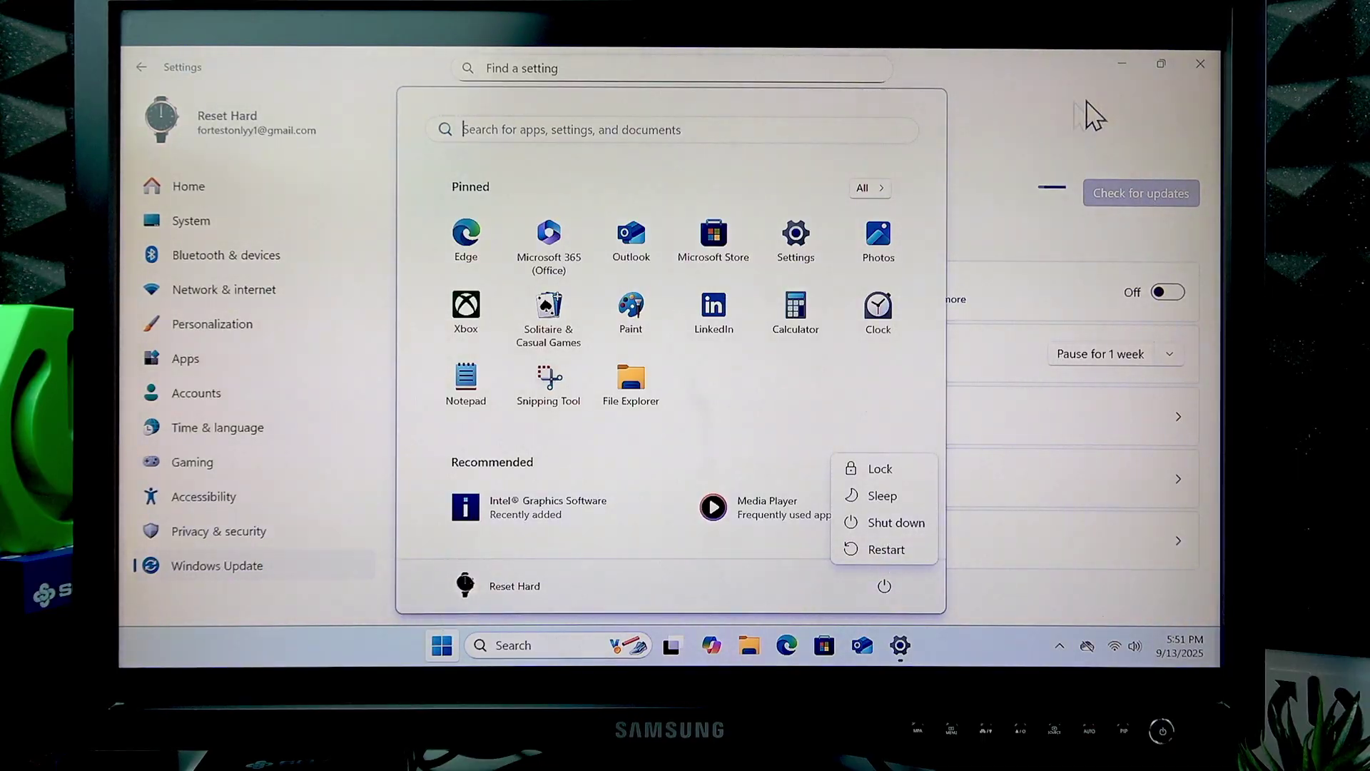
pyautogui.click(1090, 118)
pyautogui.click(1120, 206)
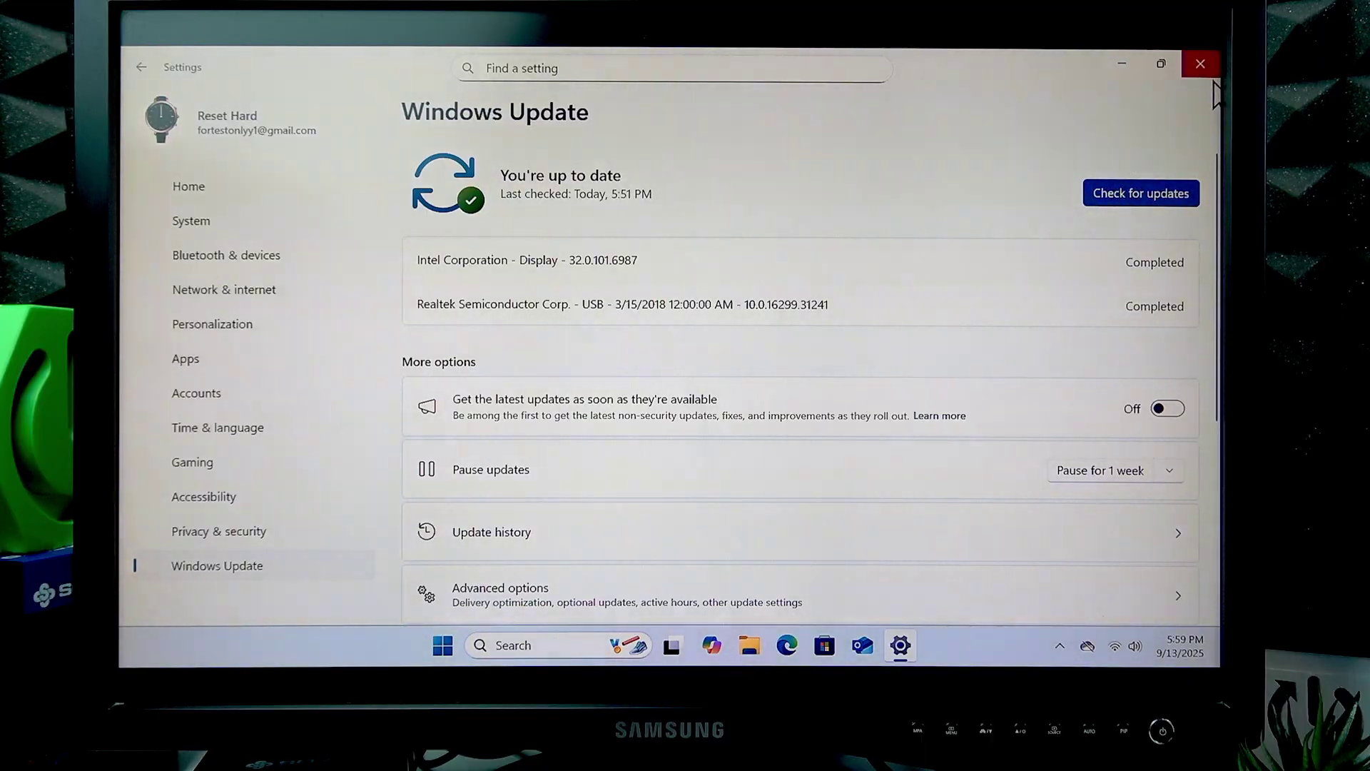
# Step: Close the Settings window from its title bar to reveal the desktop
pyautogui.click(1200, 65)
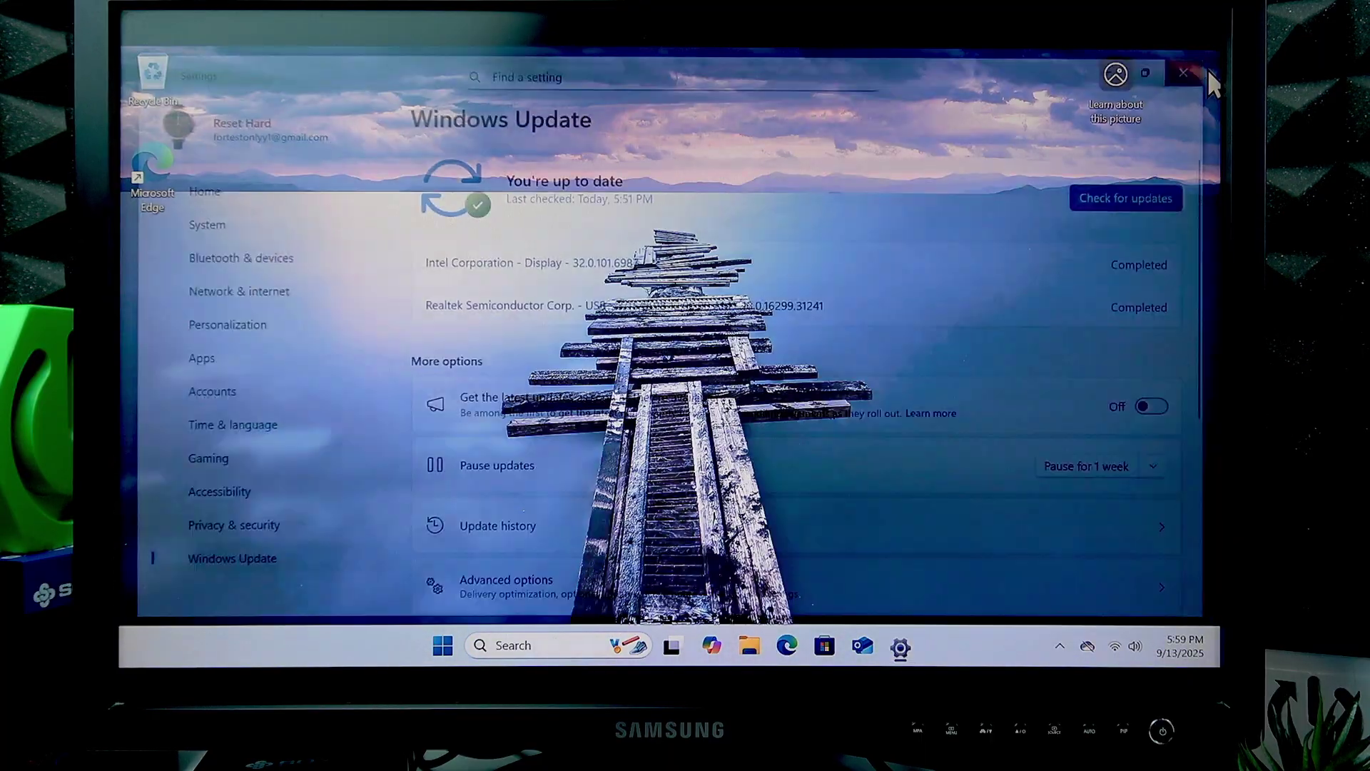